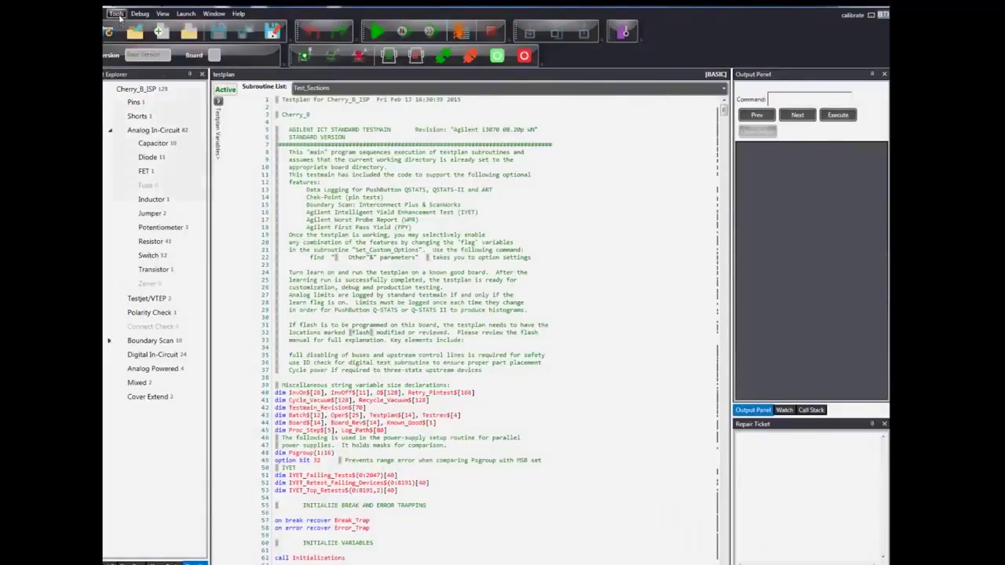
- Turn on fixture vacuum A to hold the board
click(118, 15)
mouse_move(142, 159)
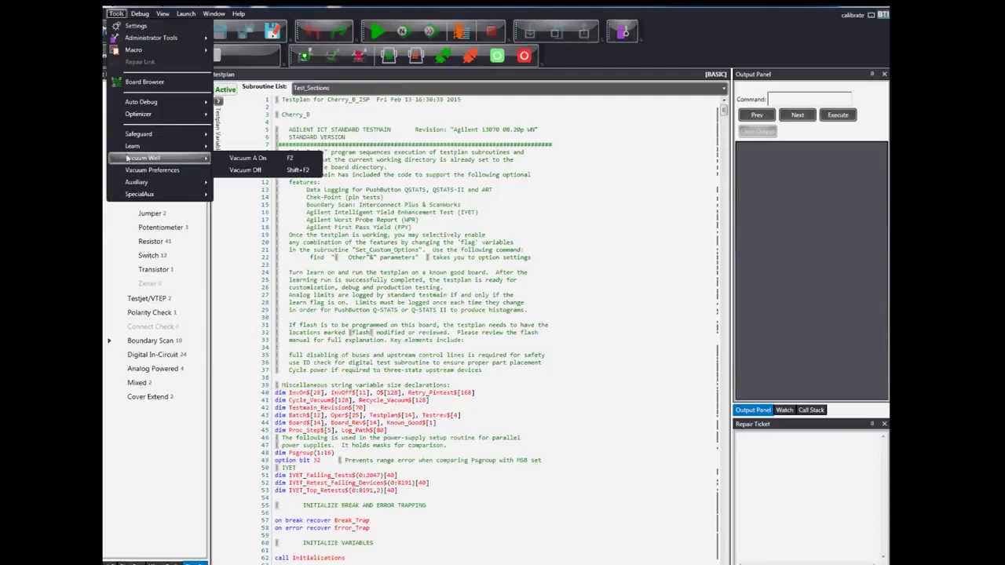
click(235, 159)
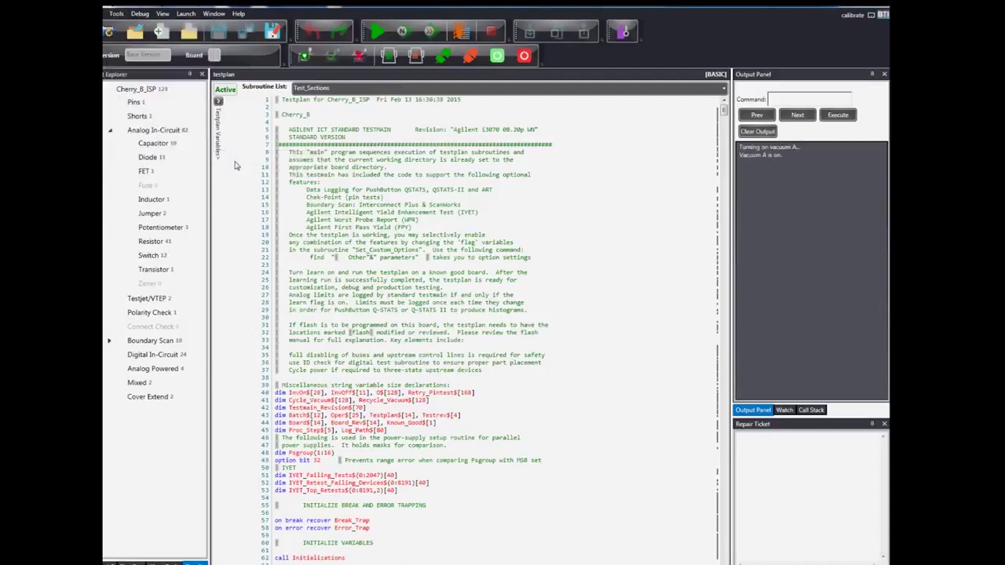
- Run the pins test unpowered; it fails only at node SW4_3
click(167, 110)
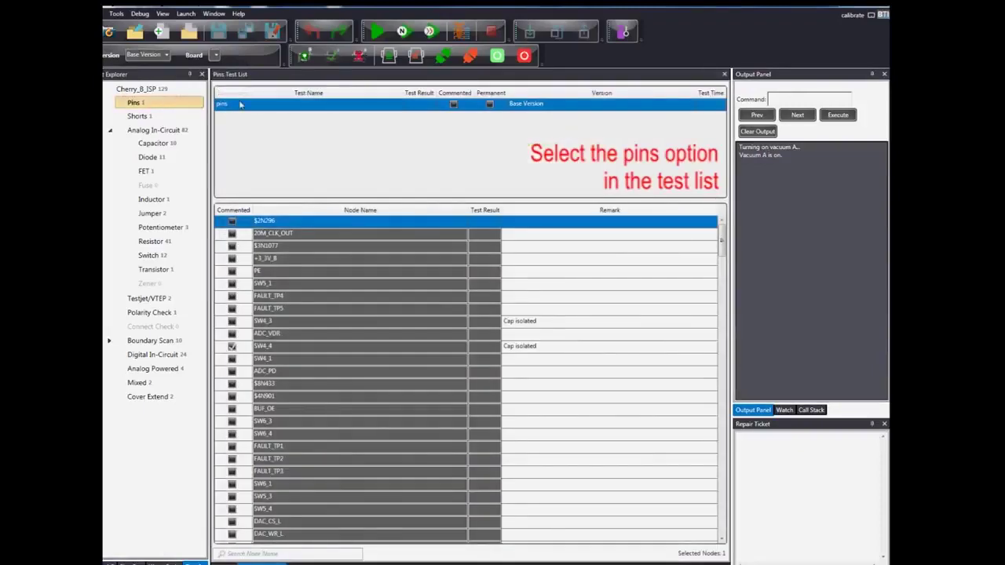
click(241, 104)
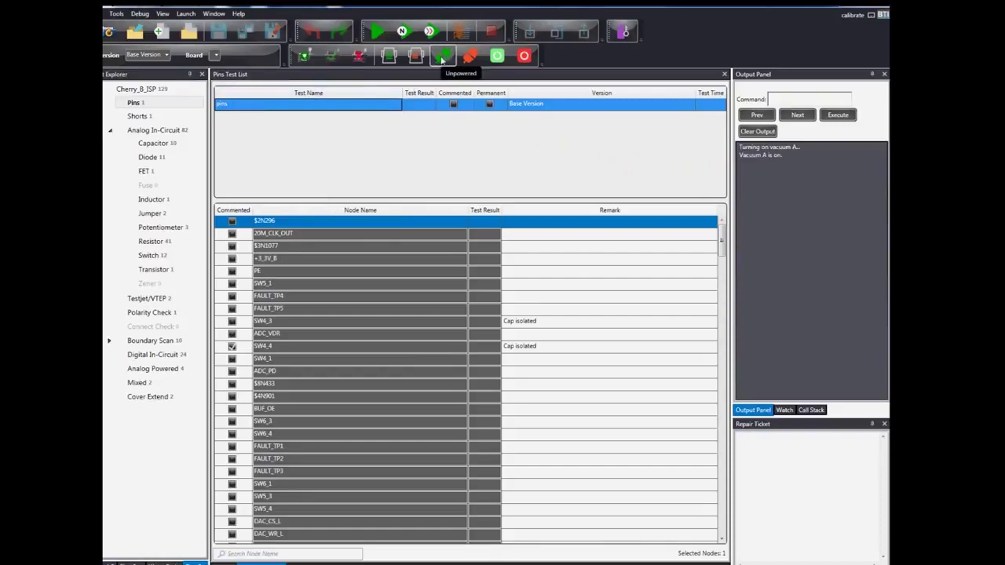
click(442, 57)
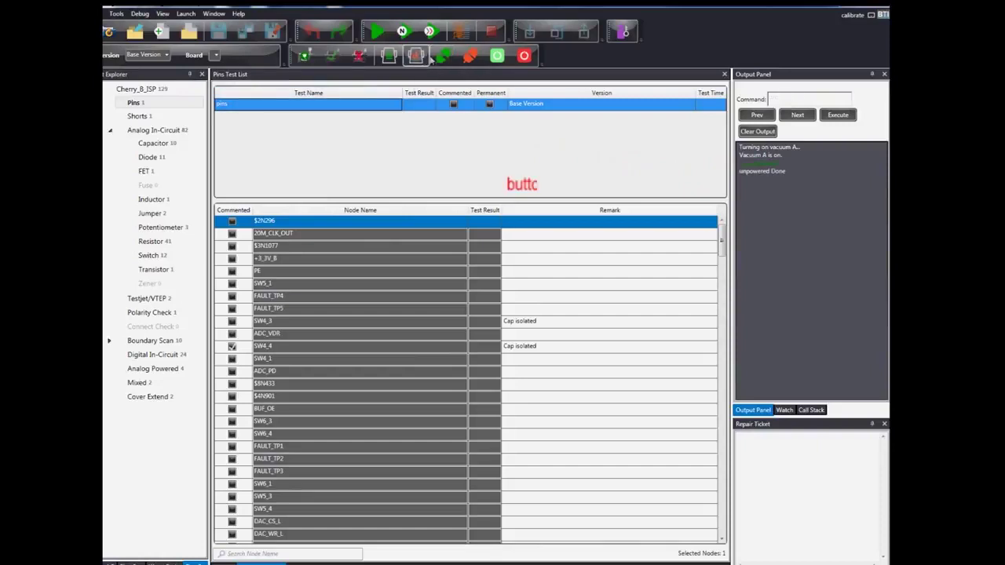
click(378, 33)
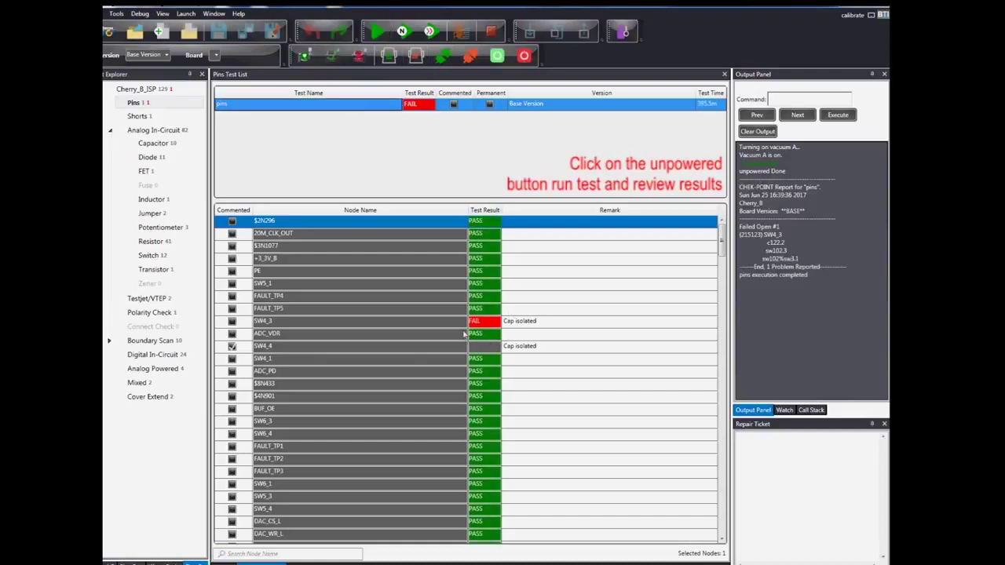
- View the failing node SW4_3 in the Board Browser
click(357, 324)
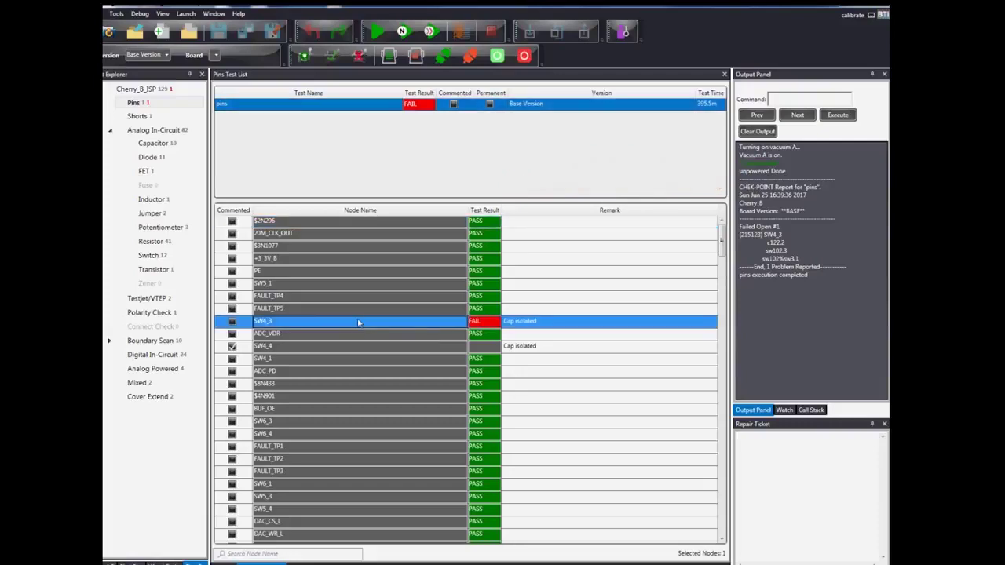
right_click(357, 322)
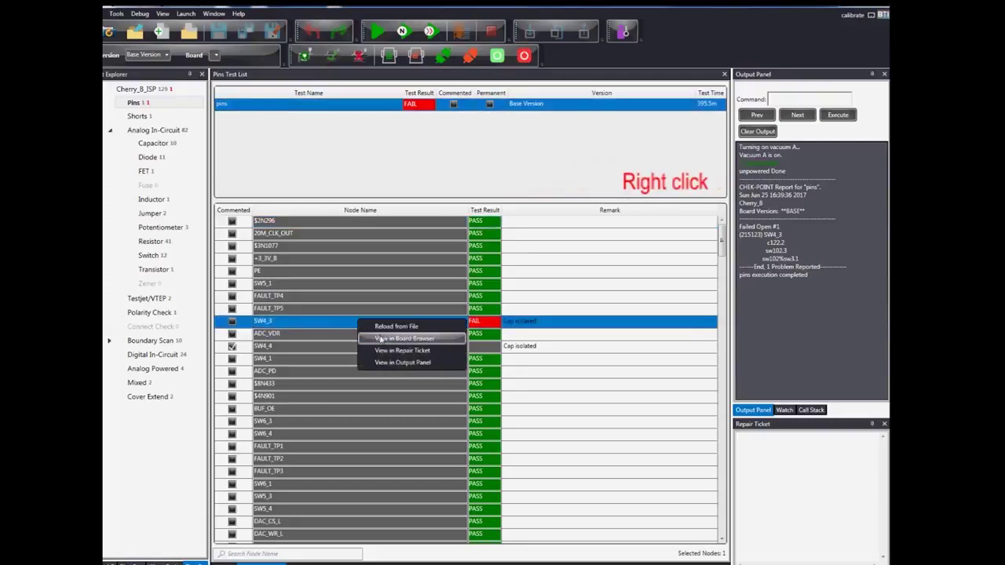
click(380, 339)
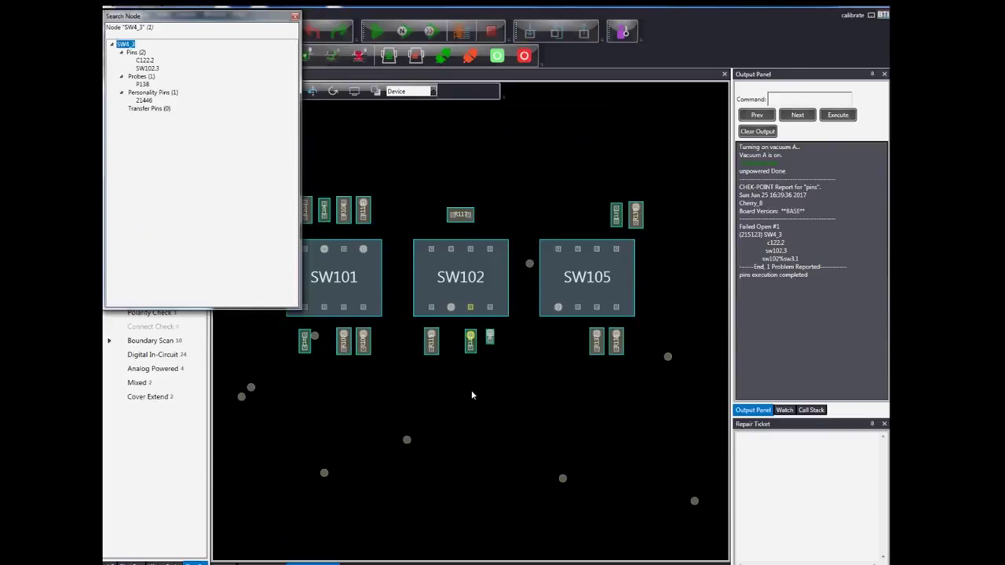
- Hide outlines, device names, pins, transfer pins, tooling and keepouts so only probes show, highlighting P138
right_click(471, 395)
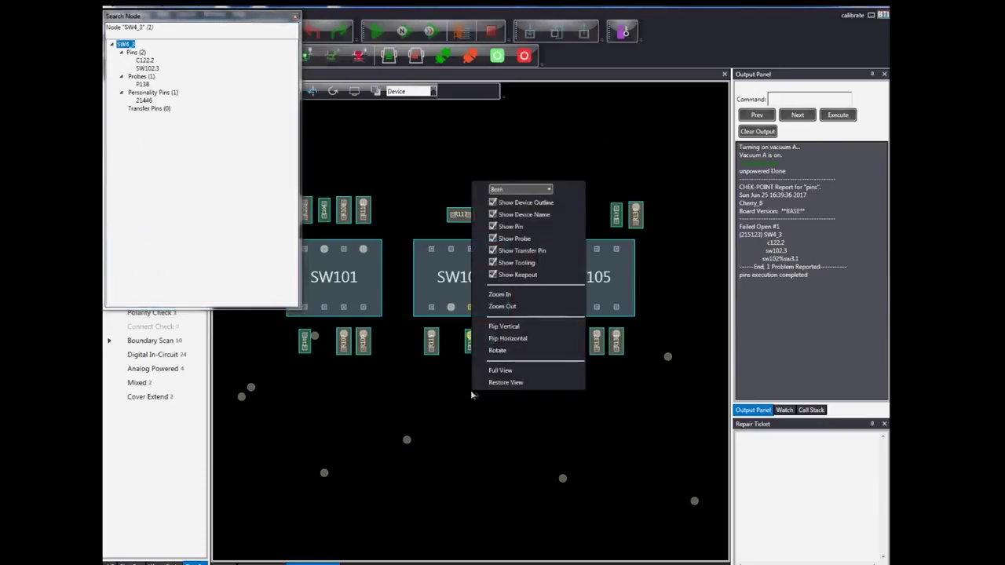
click(492, 202)
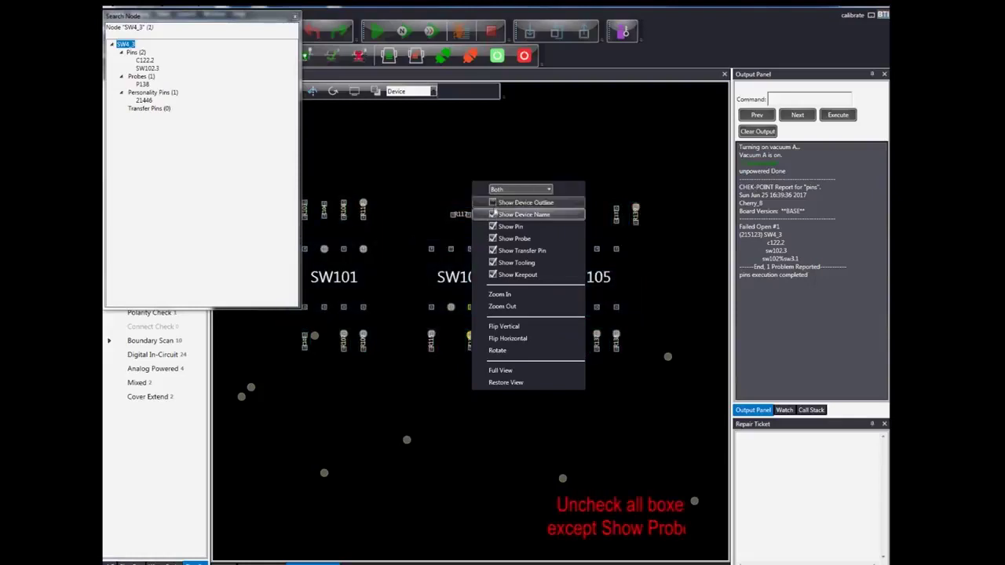
click(493, 214)
click(493, 226)
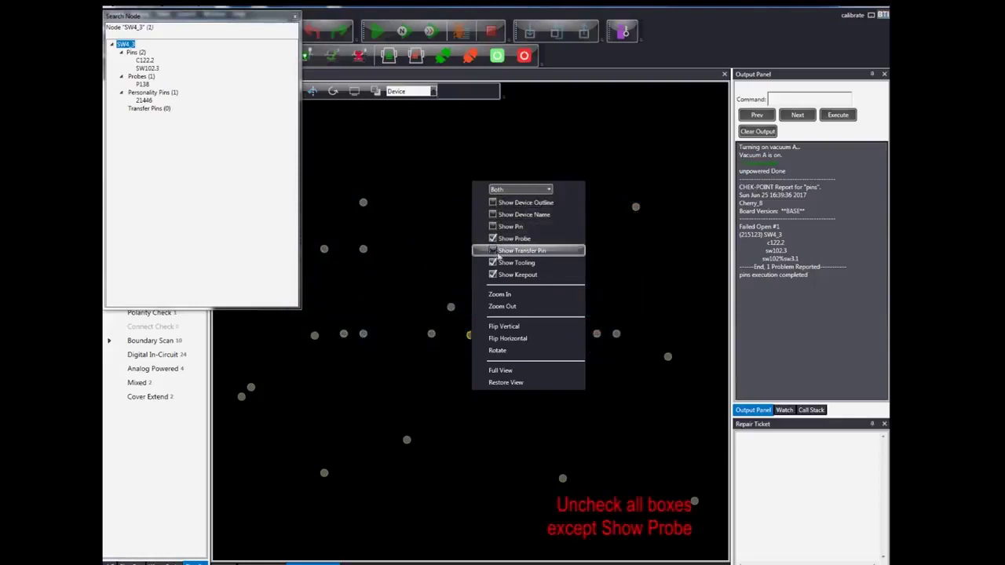
click(498, 253)
click(495, 263)
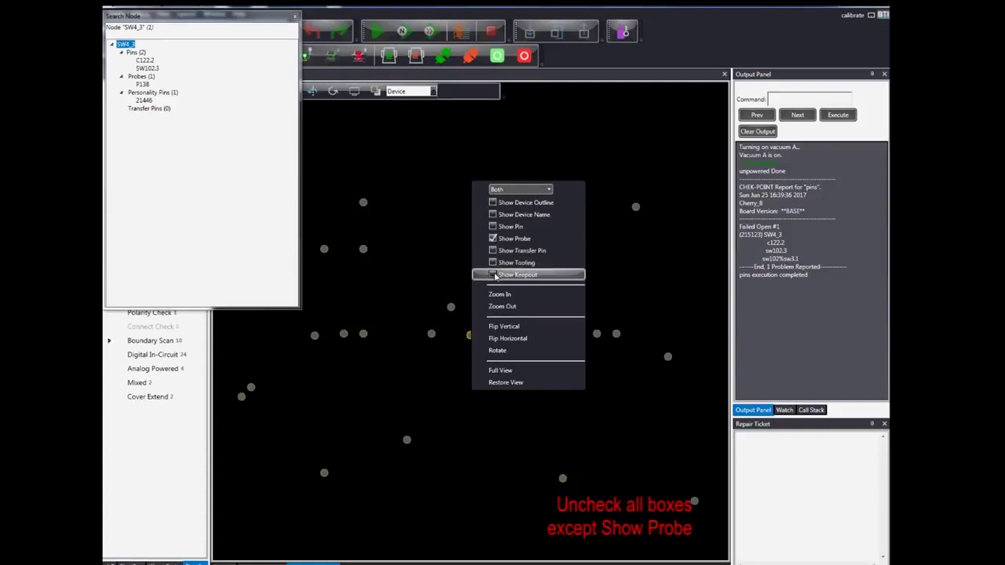
click(618, 254)
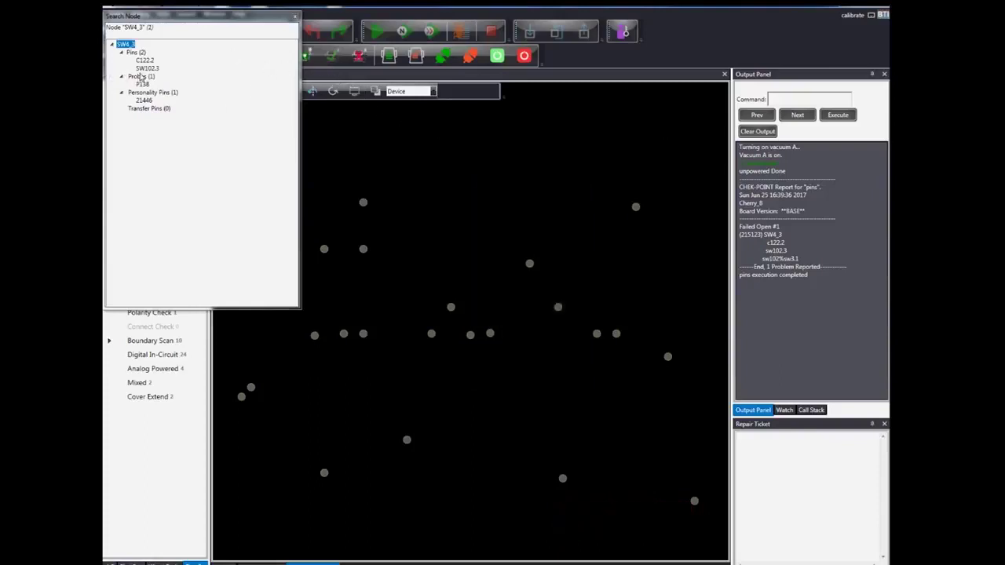
click(142, 84)
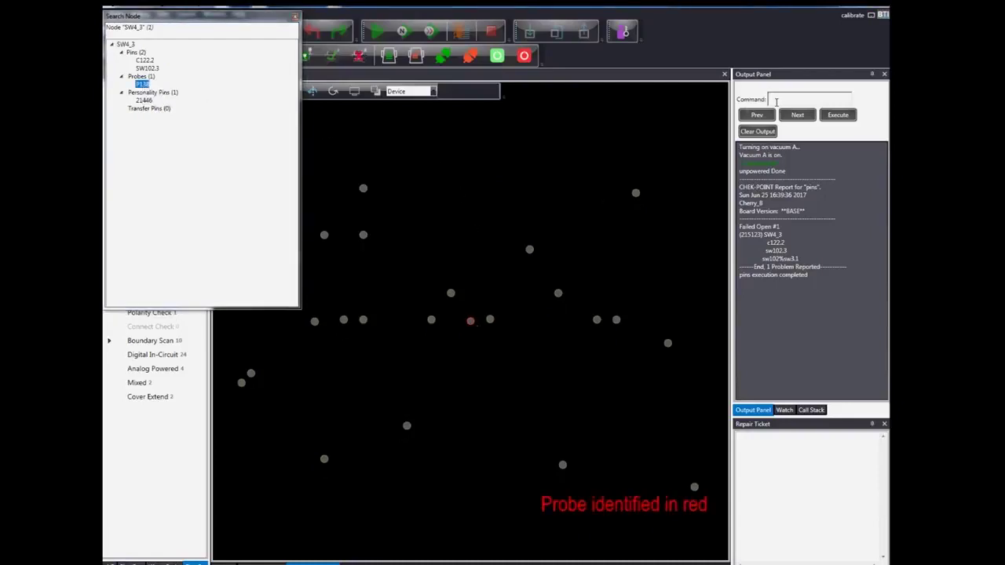
- Run the command verify 'sw4_3' from the Command box
text(verify)
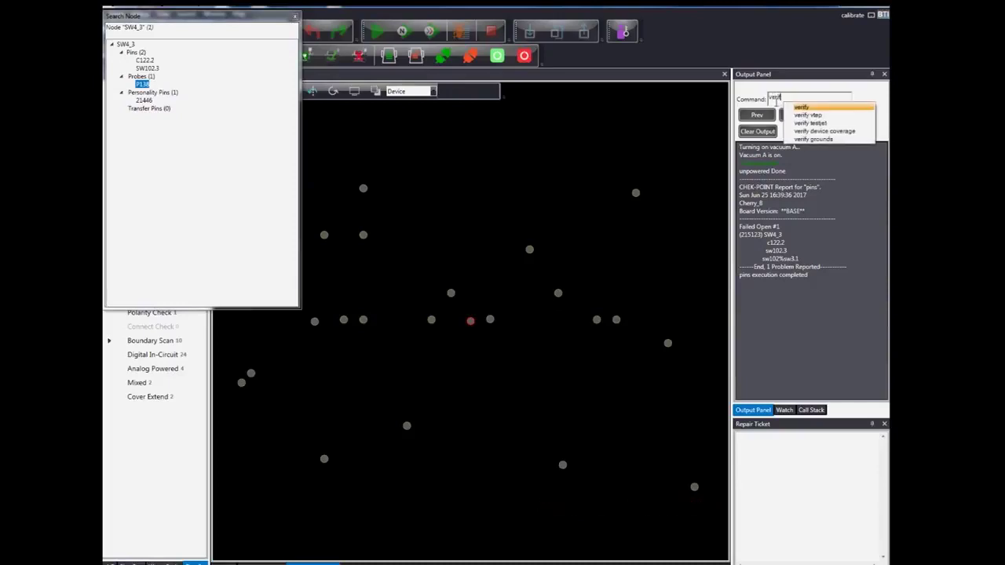
text( 's)
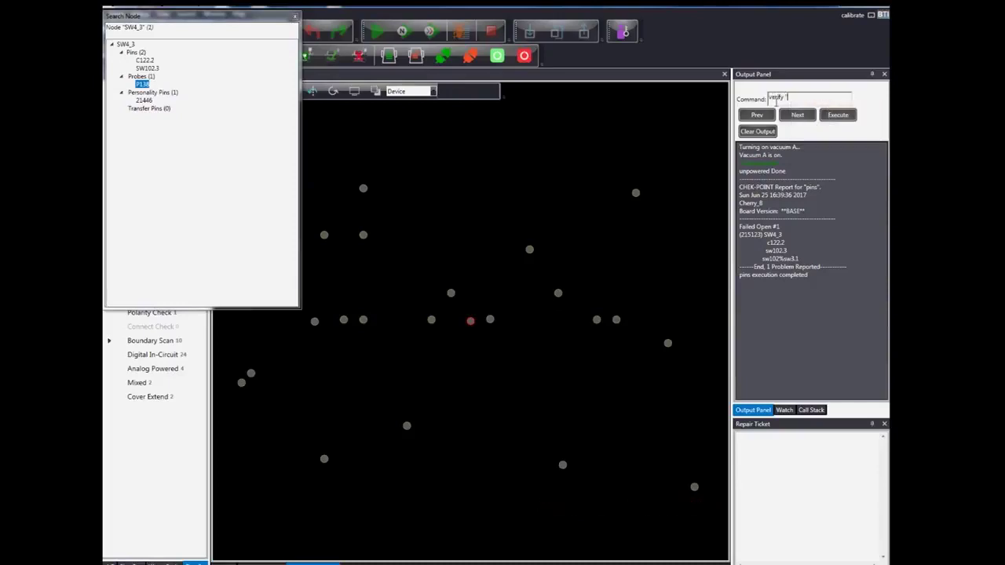
text(w4_3)
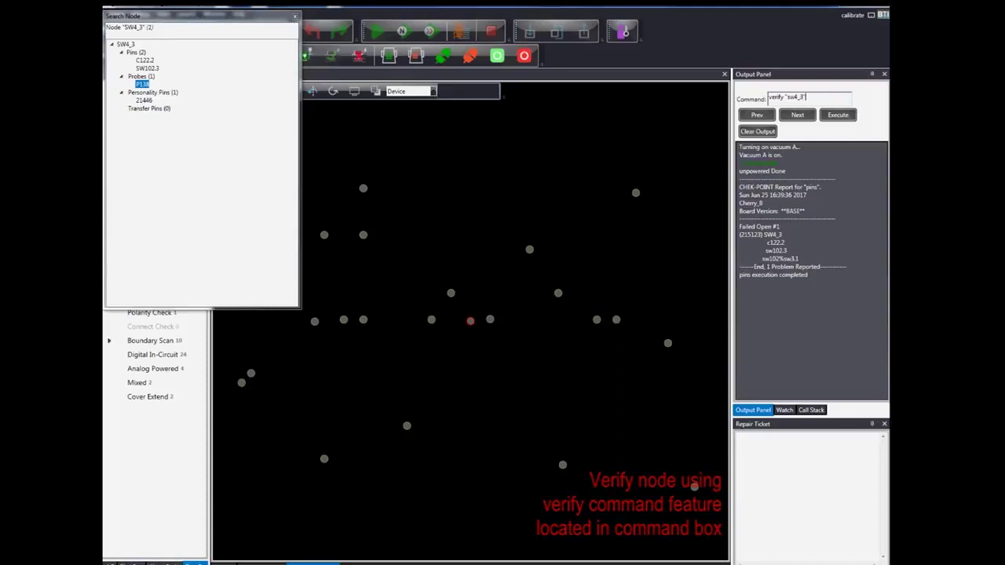
key(Return)
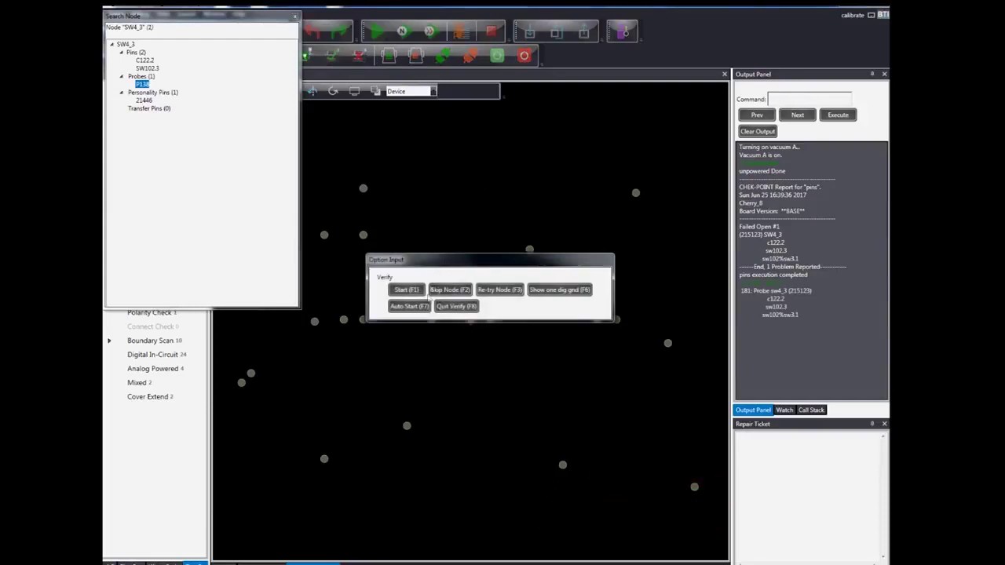
- Choose Auto Start, quit the sw4_3 verify session, and close the Search Node window
click(426, 307)
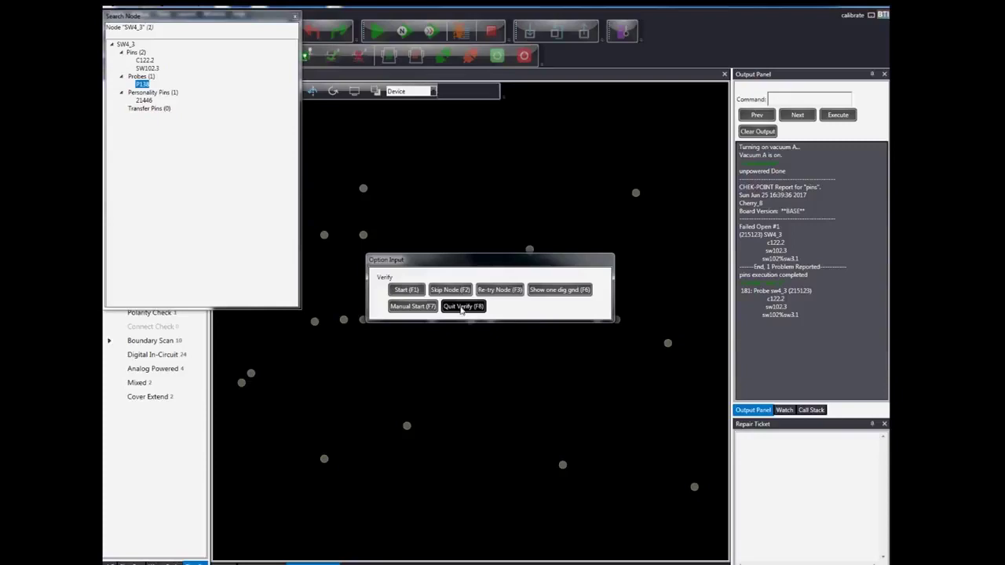
click(462, 307)
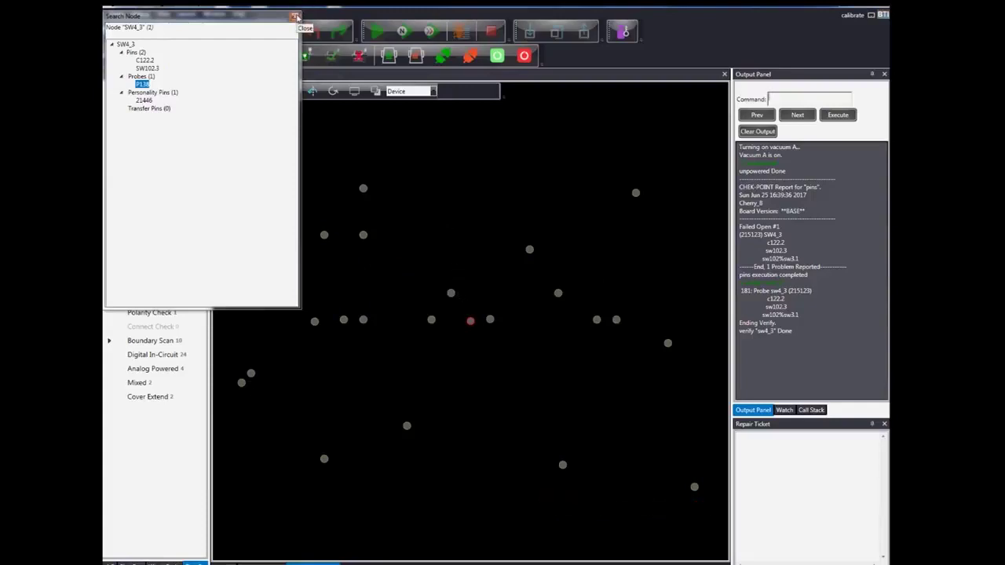
click(296, 16)
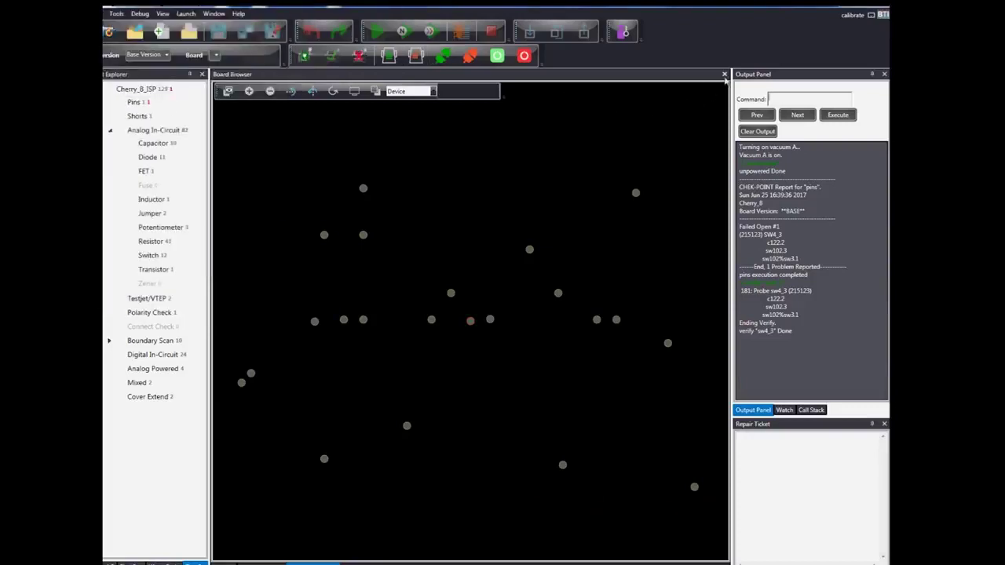
- Close the Board Browser, mark SW4_3 as Commented in the pins list, and save to recompile
click(724, 75)
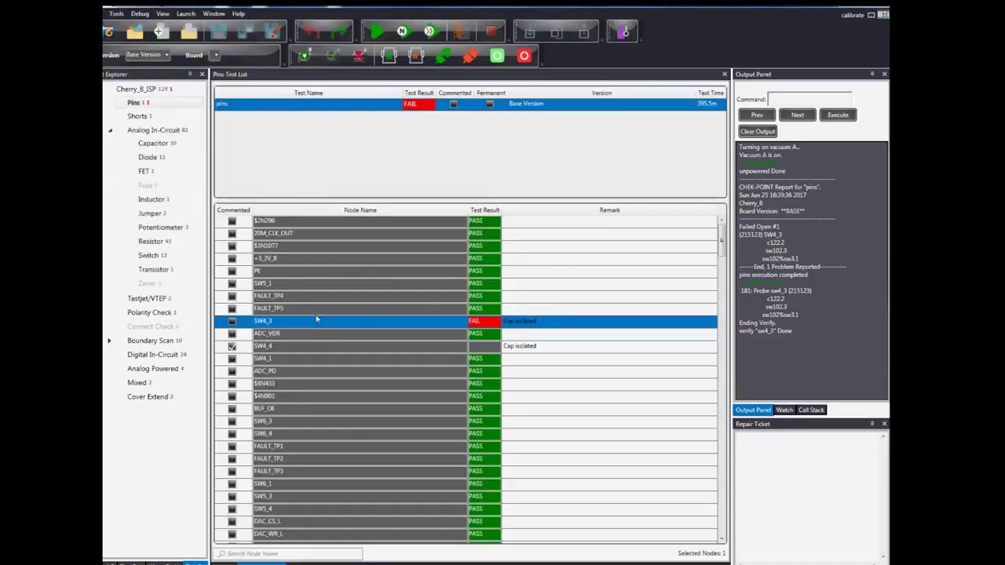
click(232, 321)
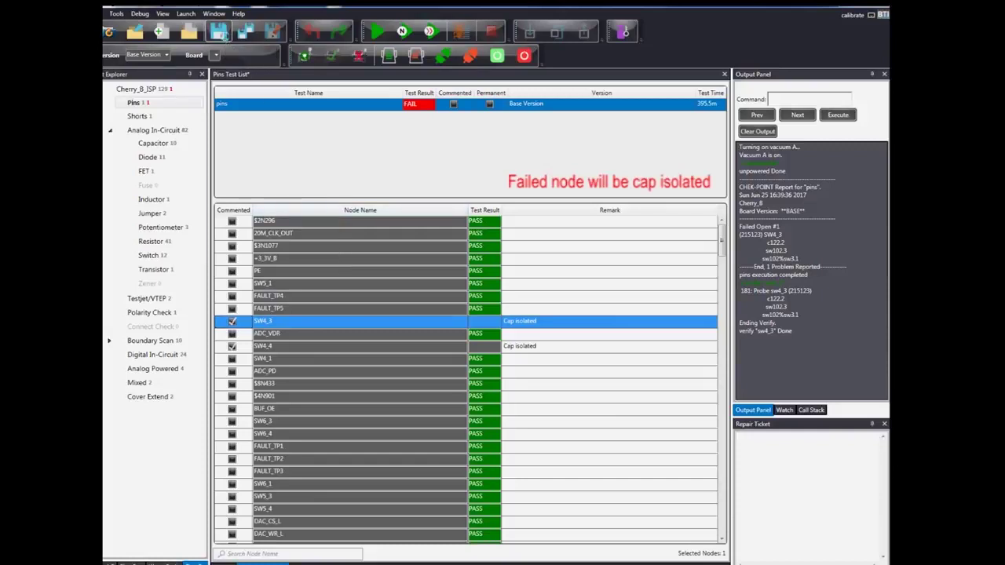
click(219, 31)
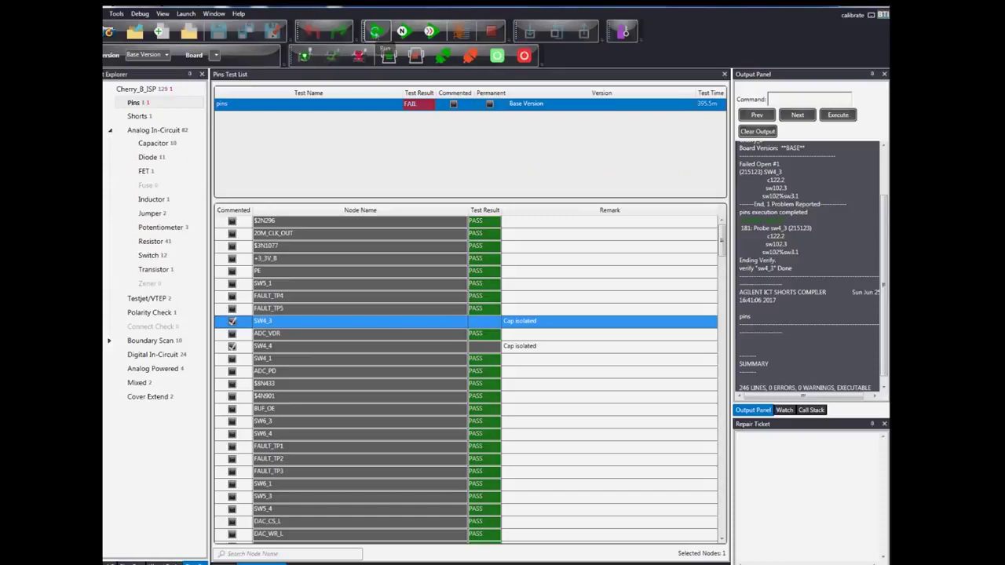
- Rerun the pins test, repeat it 20 times for 20 of 20 passes, then run once more
click(376, 32)
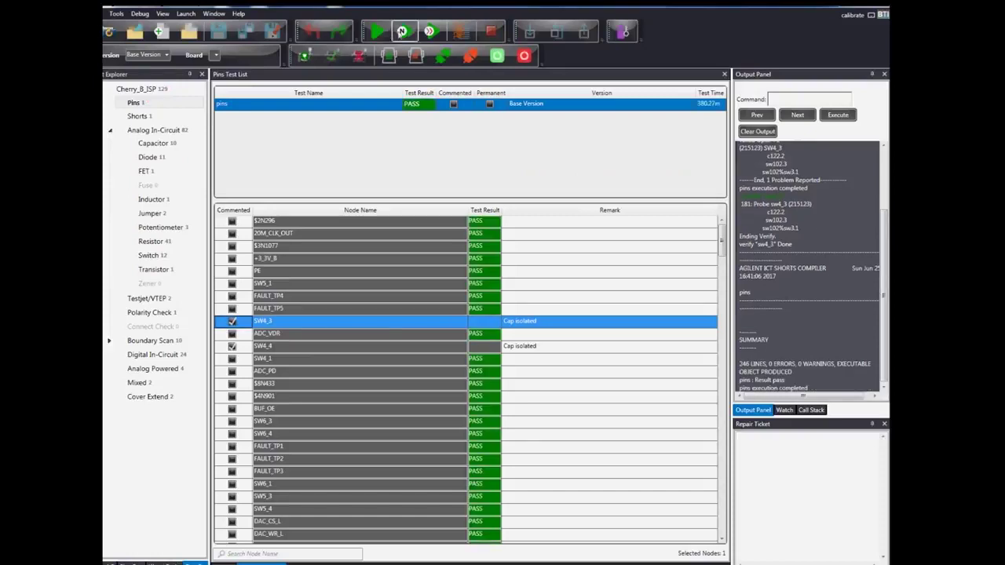
click(402, 32)
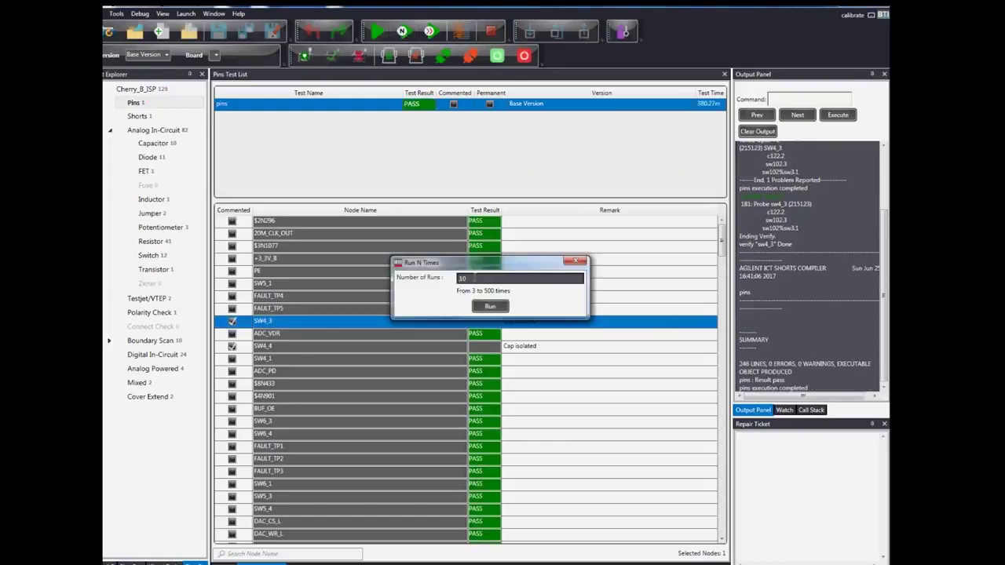
key(BackSpace)
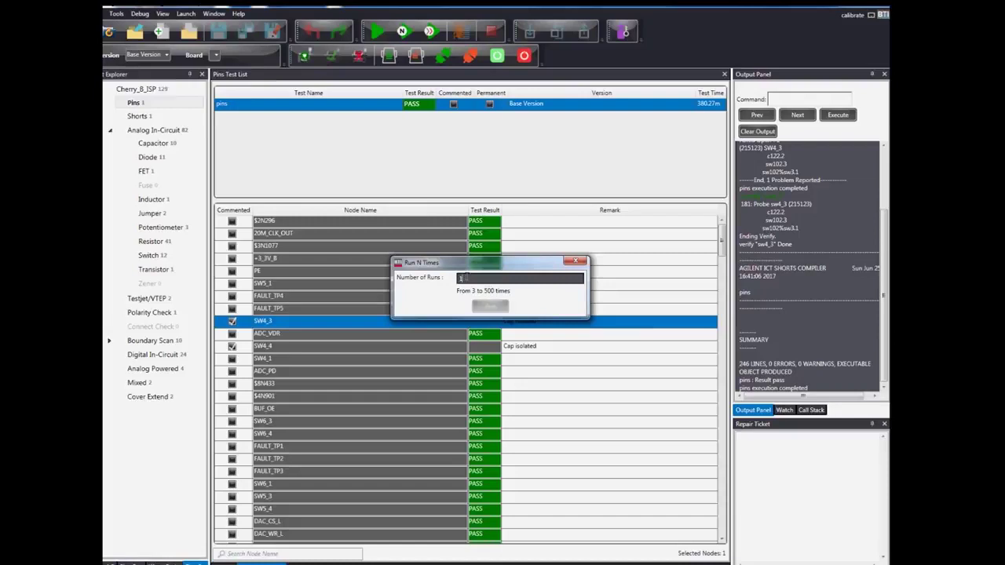
key(BackSpace)
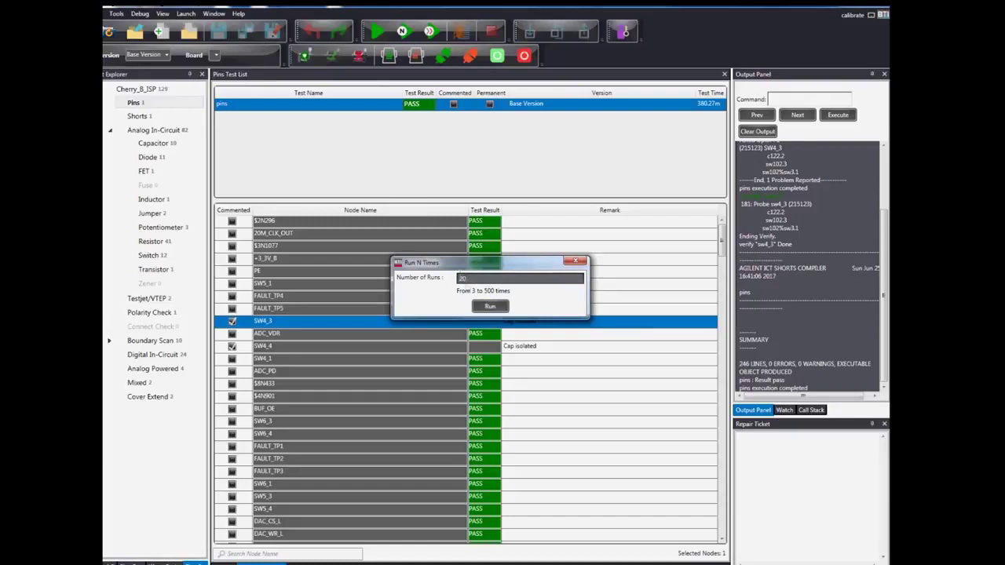
text(20)
click(489, 306)
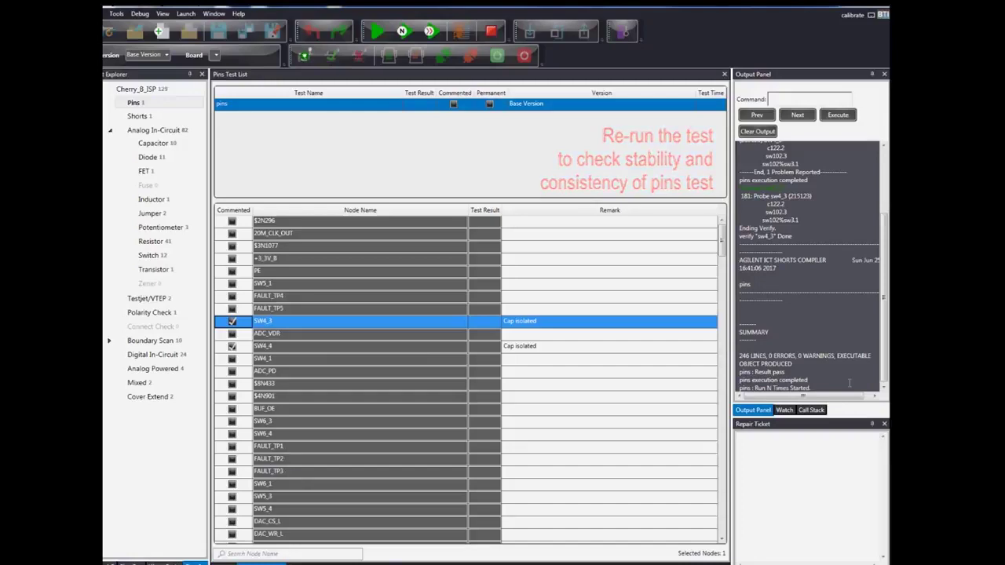
click(430, 32)
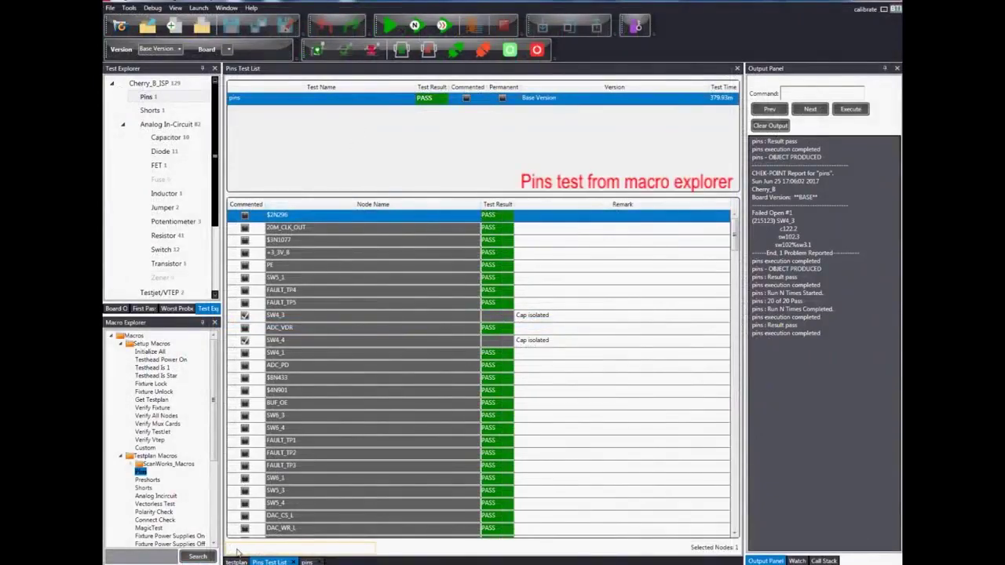
- Filter the node list by 'sw' and then 'ad', clearing each filter afterward
click(237, 549)
text(sw)
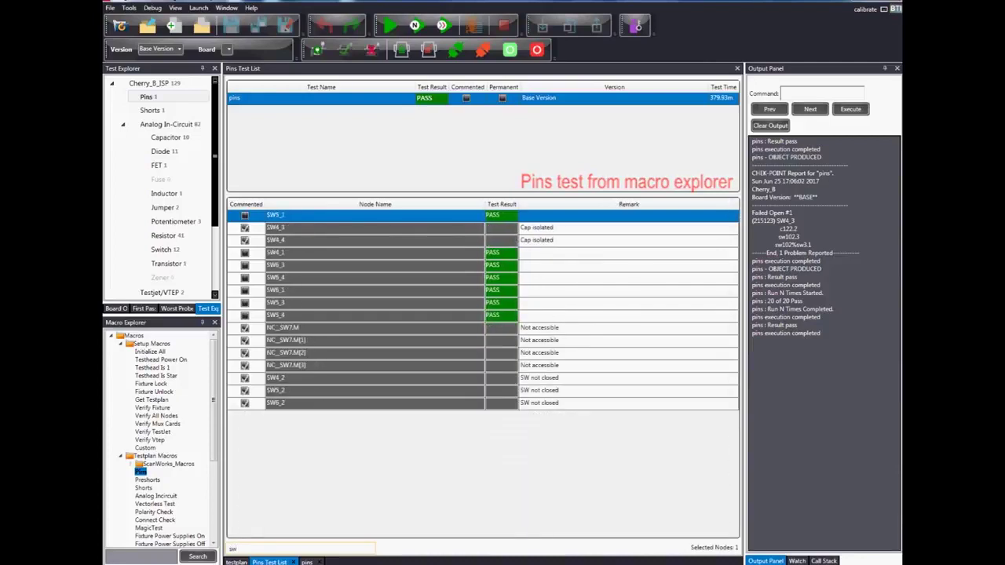
key(BackSpace)
key(BackSpace)
text(ad)
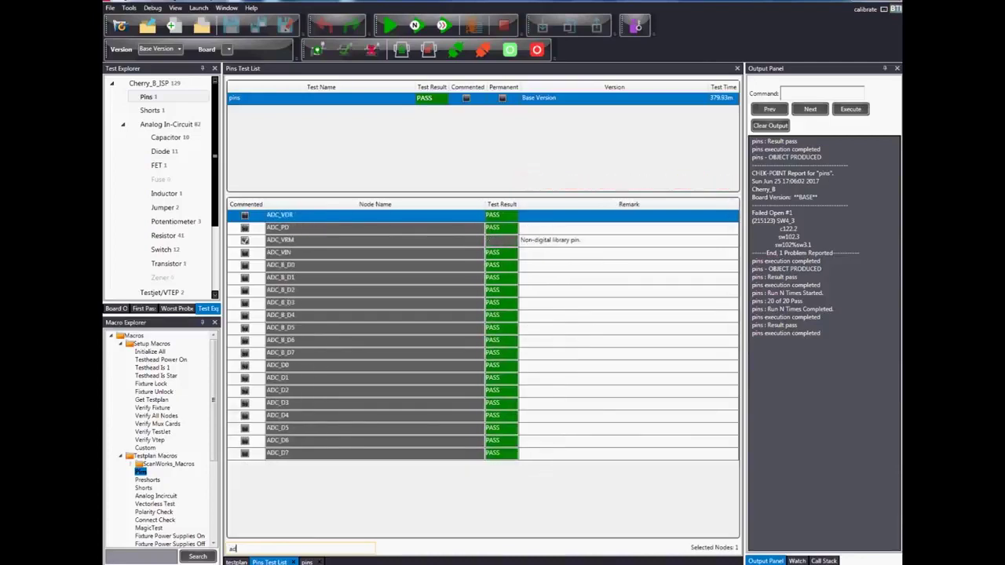
key(BackSpace)
key(BackSpace)
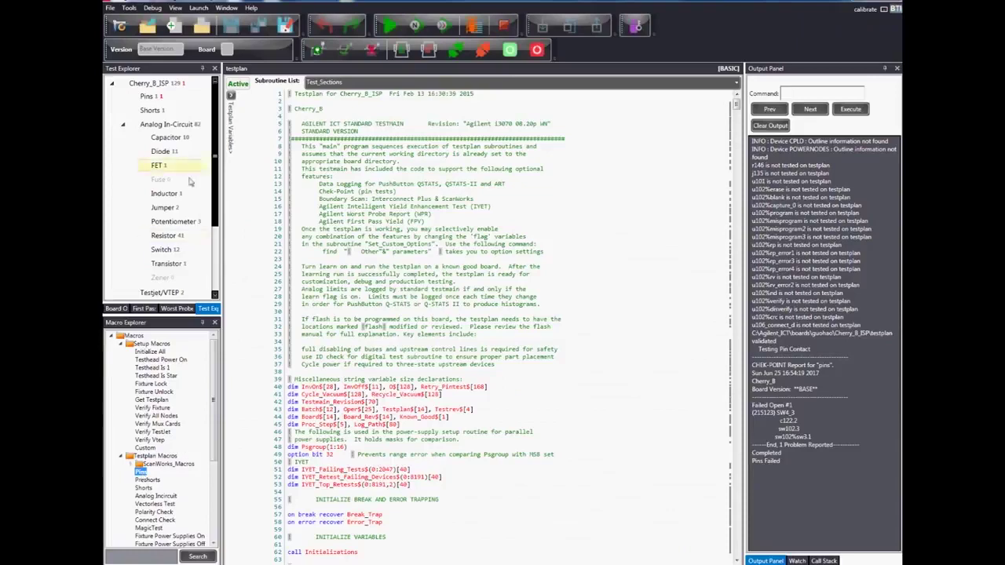
- Open Pins from the testplan macros, mark SW4_3 Commented, and run the test to PASS
double_click(172, 96)
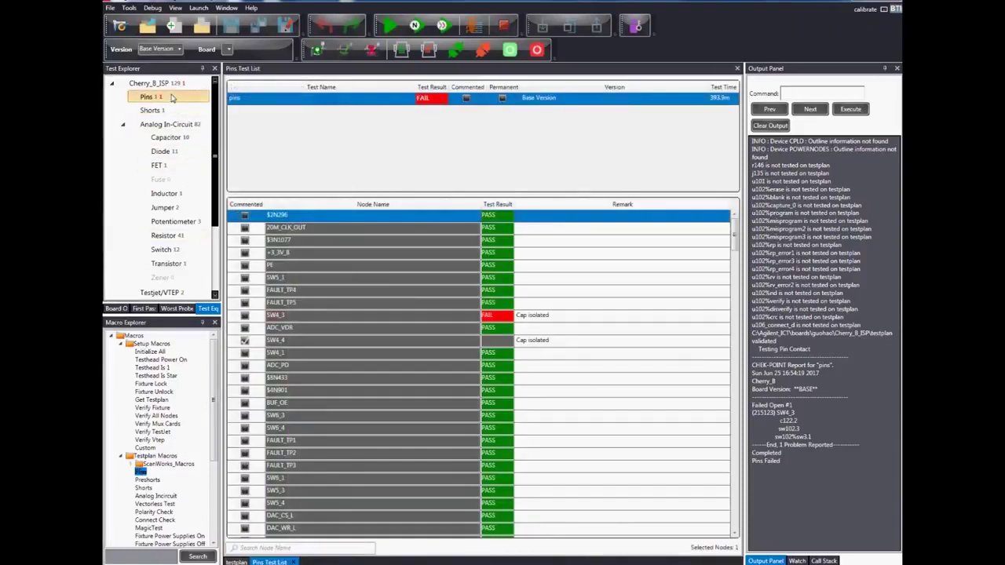
click(244, 315)
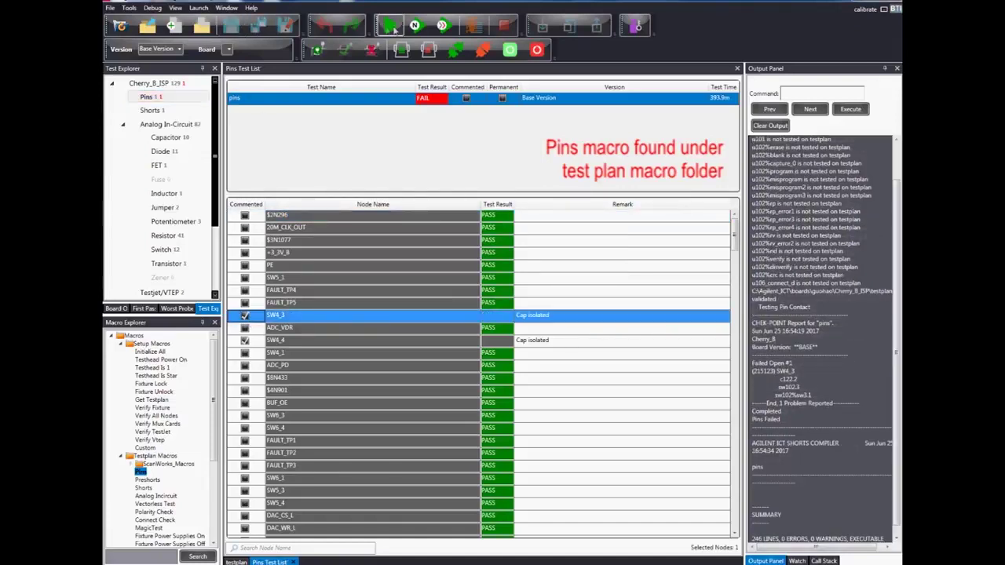
click(393, 28)
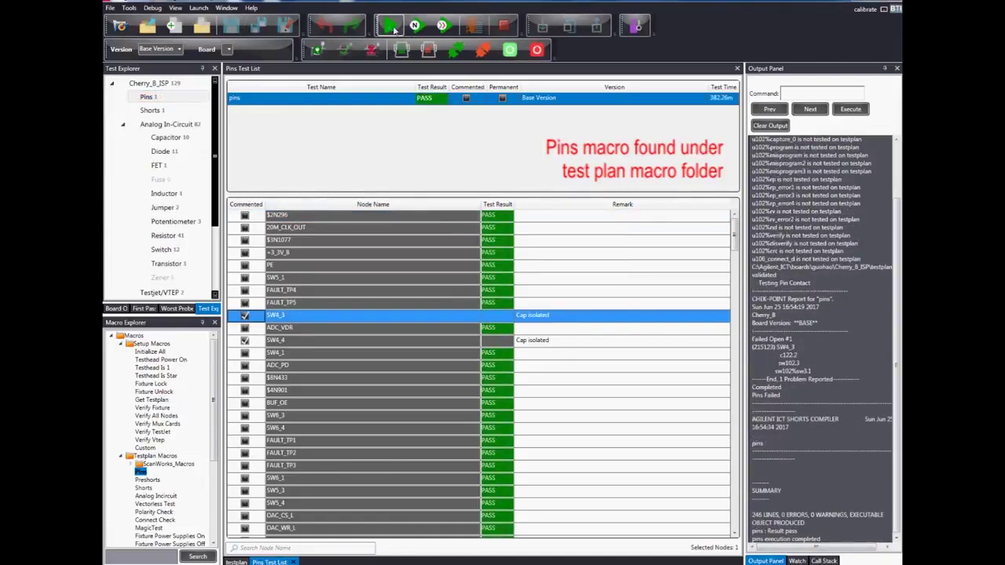
- Comment out line 10 (SW4_3) in the pins test source, save and compile, and acknowledge the reload notice
right_click(345, 103)
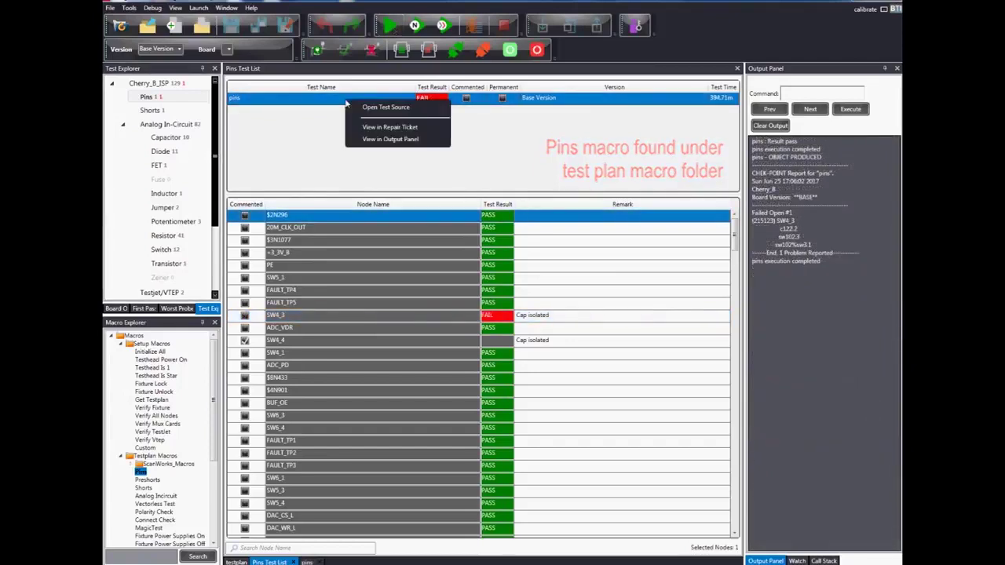
click(363, 107)
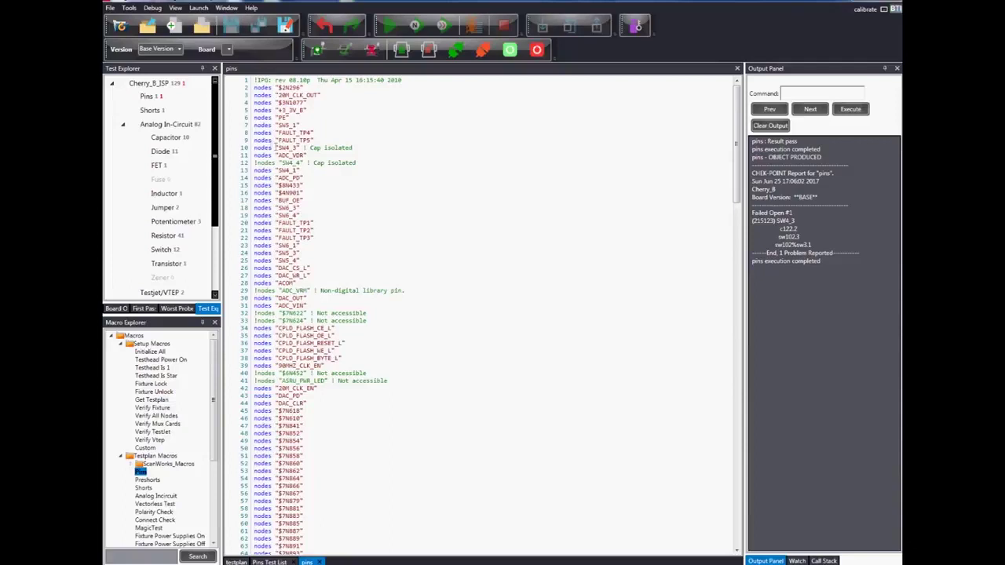
click(252, 147)
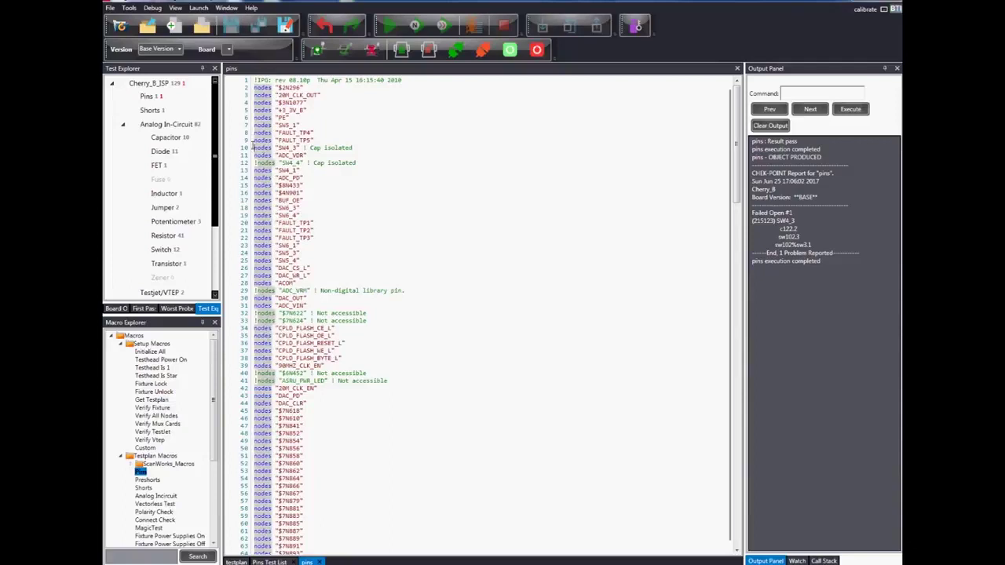
right_click(252, 147)
click(292, 260)
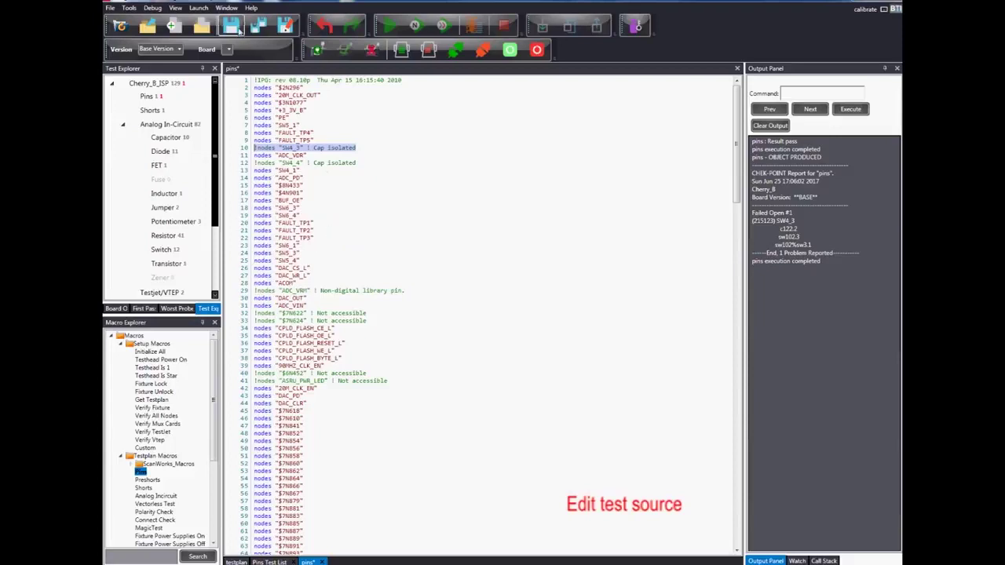
click(232, 26)
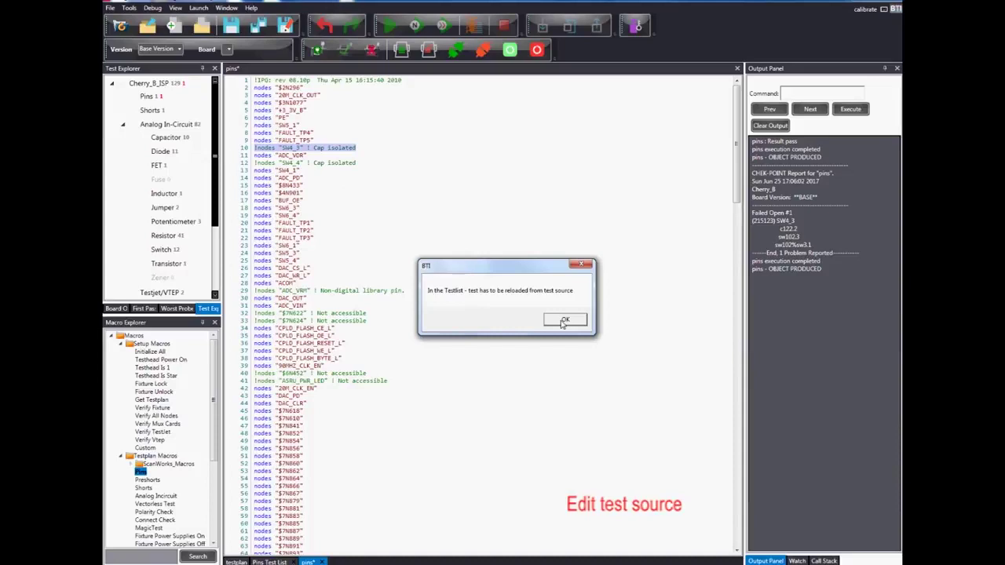
click(563, 321)
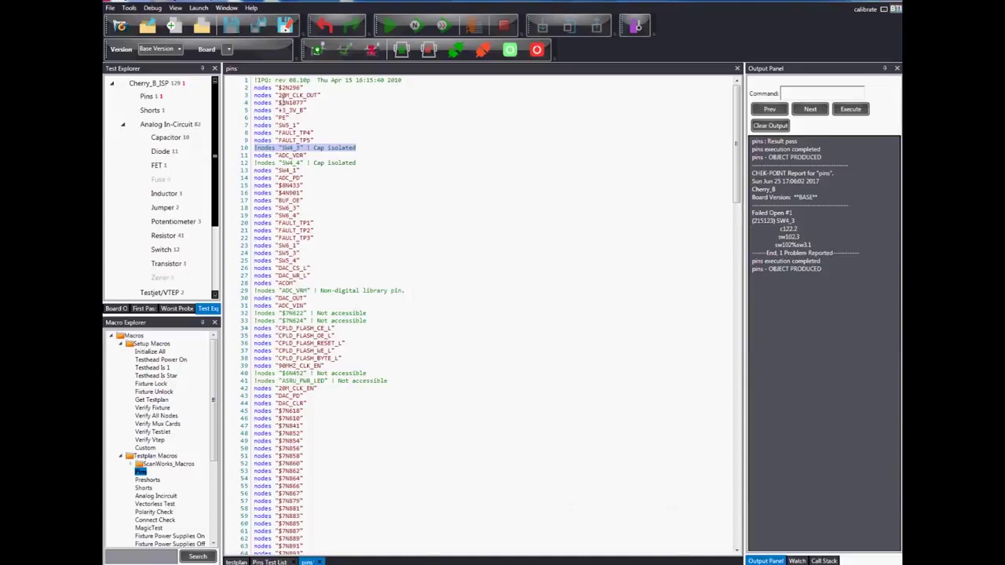
- Open the Pins test list and reload it from the edited source file
double_click(177, 96)
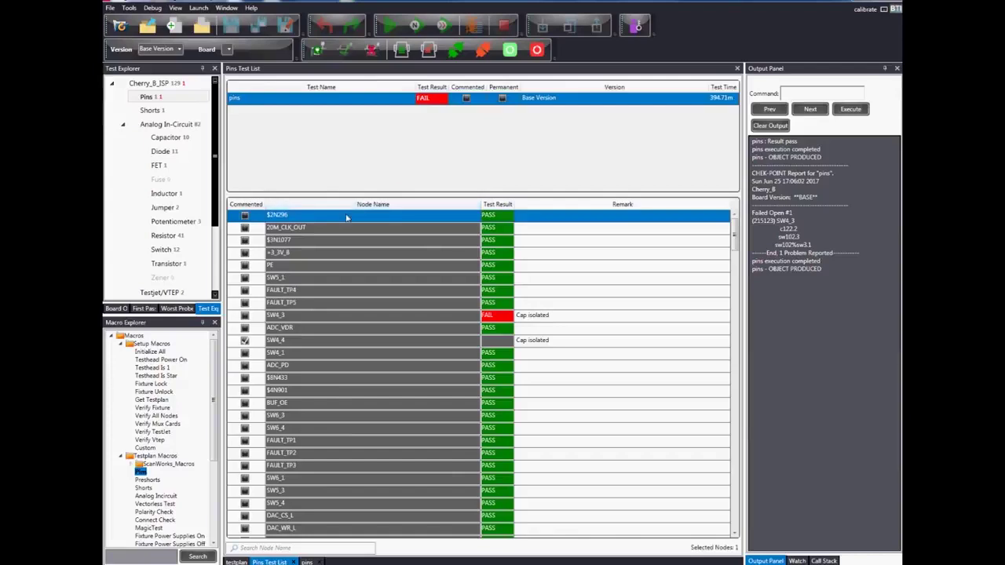
right_click(352, 219)
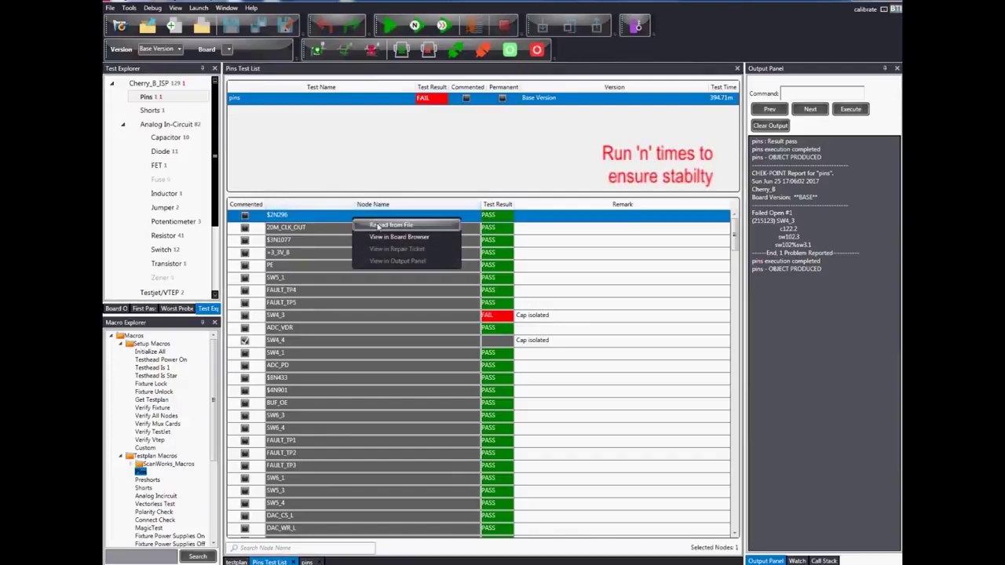
click(379, 227)
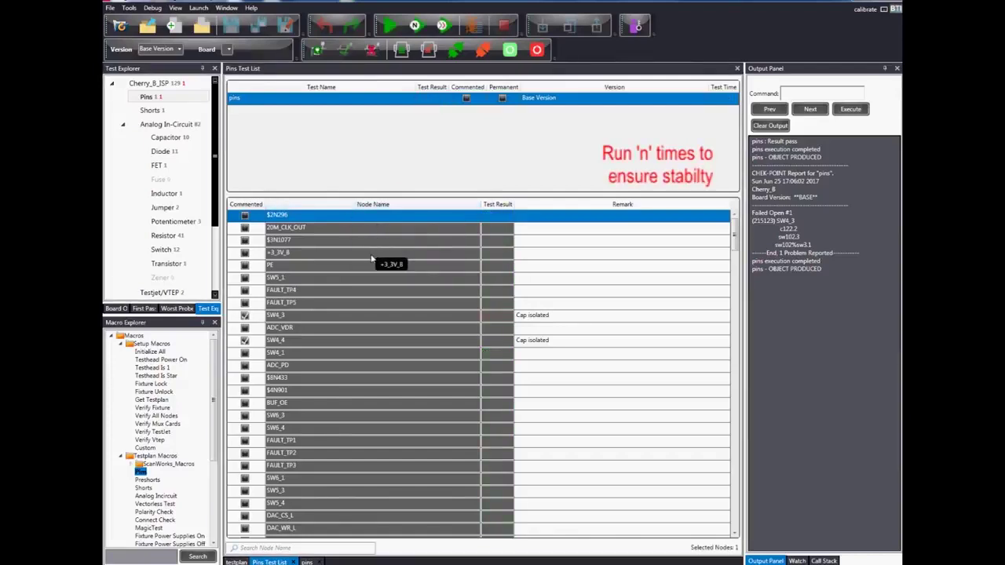
- Run the reloaded pins test to PASS, then start 20 repeated runs
click(388, 26)
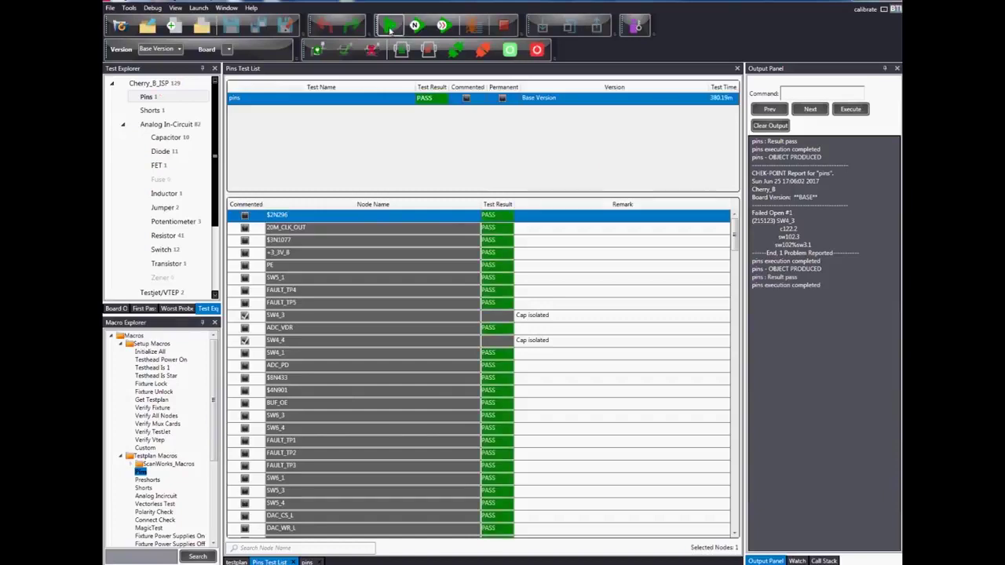
click(414, 26)
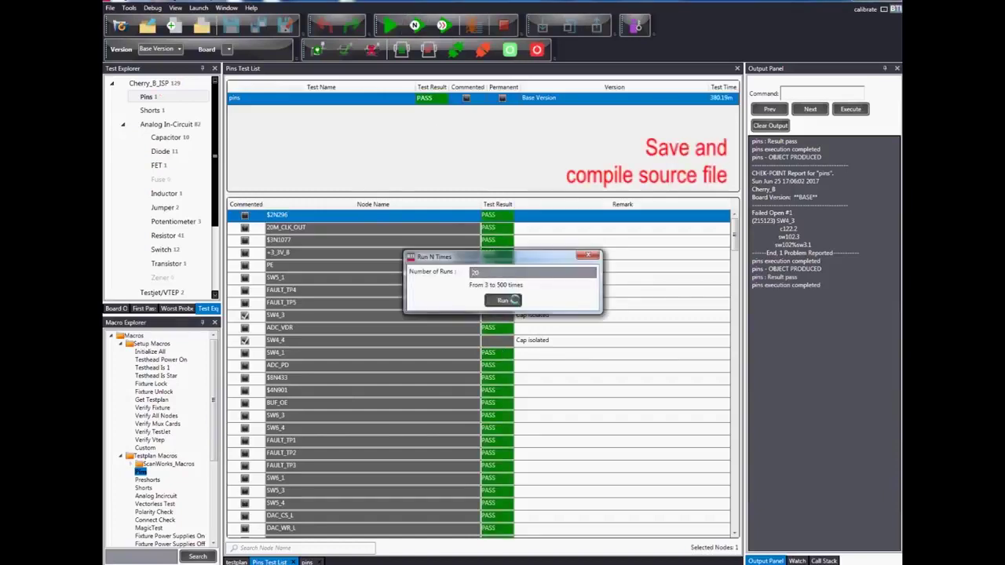
click(507, 300)
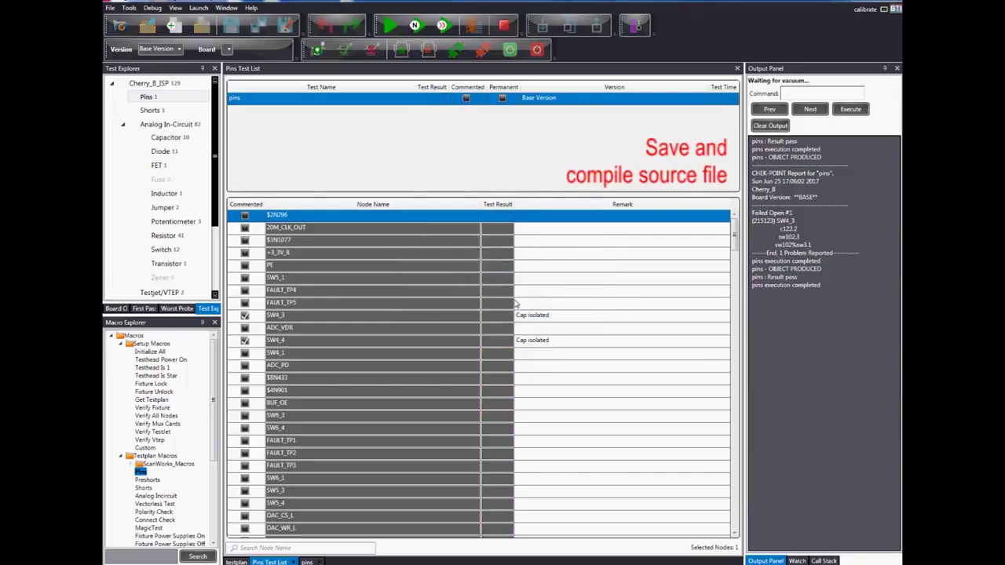